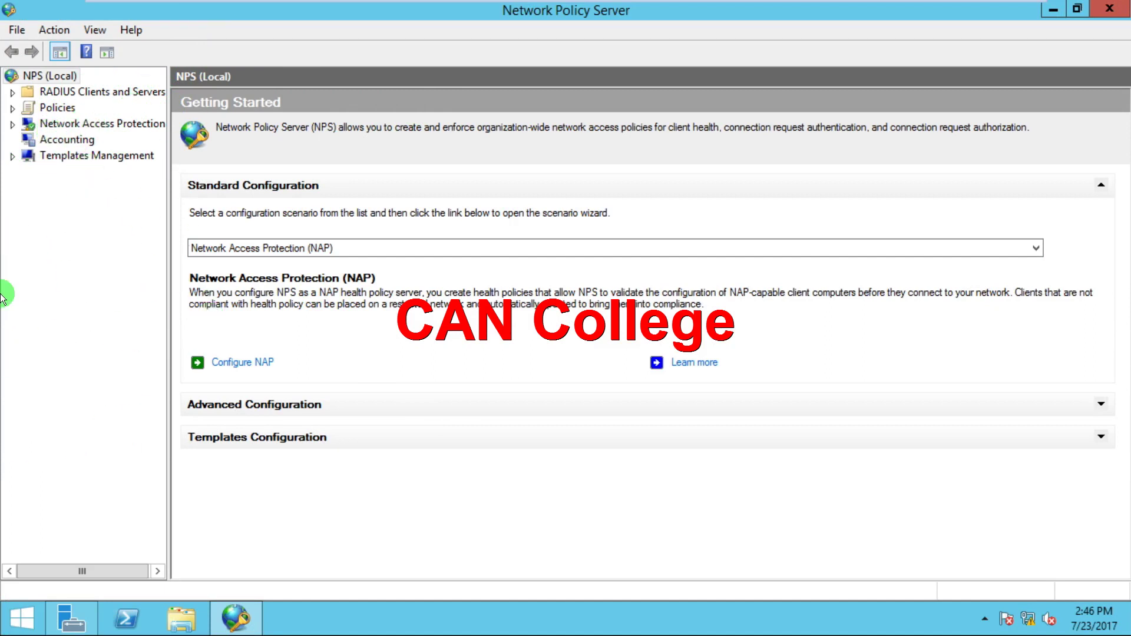
Keep Network Access Protection (NAP) as the standard configuration scenario and start its Configure NAP wizard.
click(30, 73)
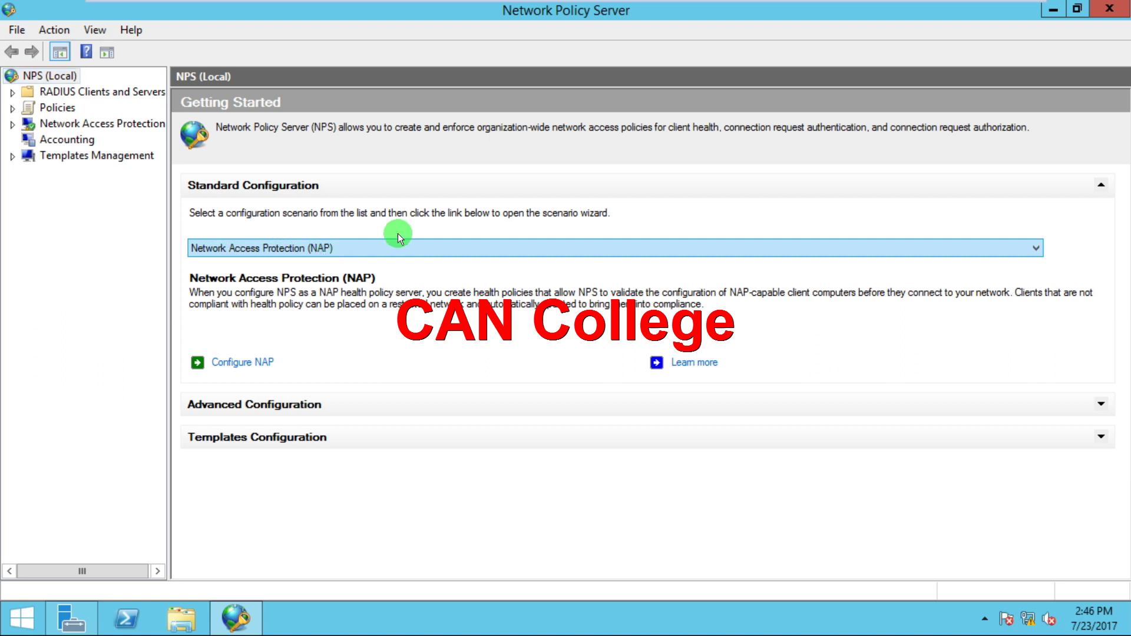
click(1031, 250)
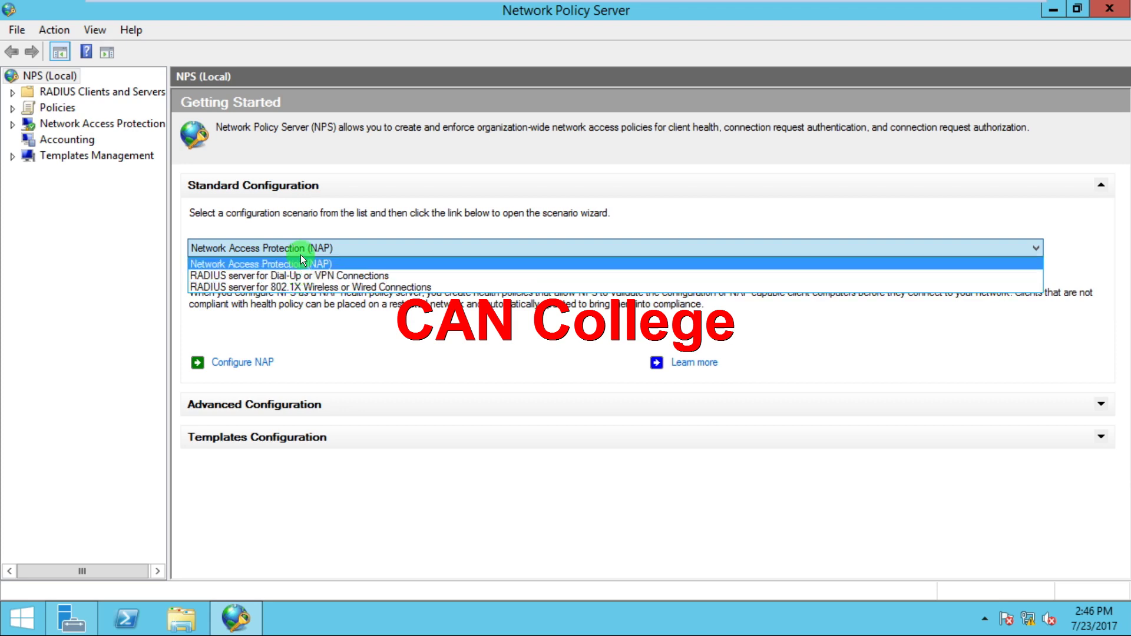
click(338, 223)
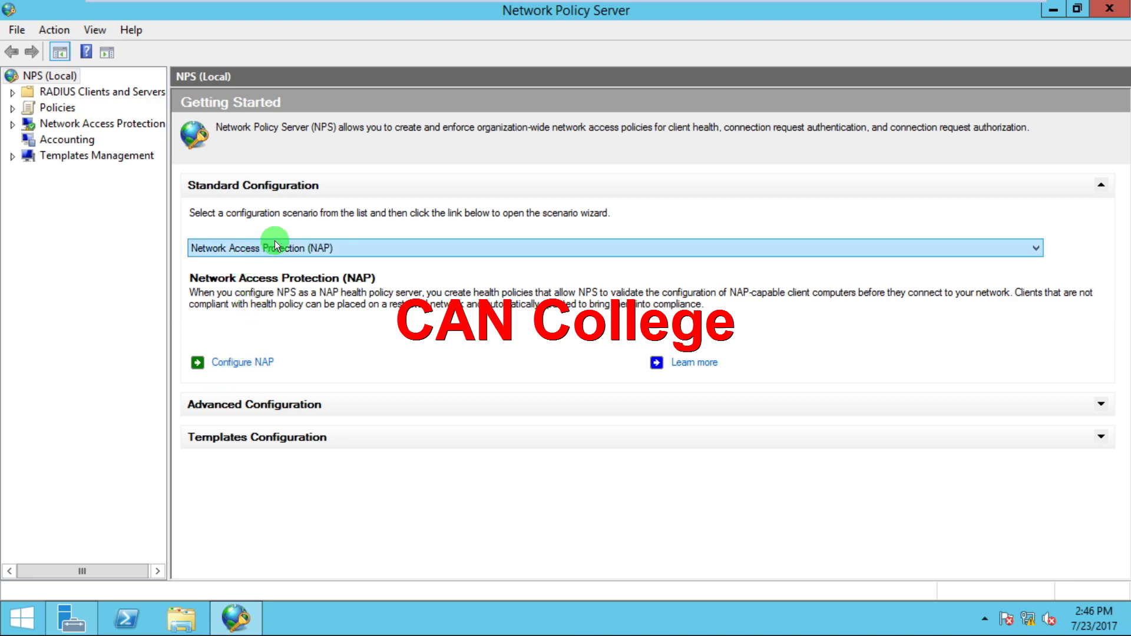
click(238, 368)
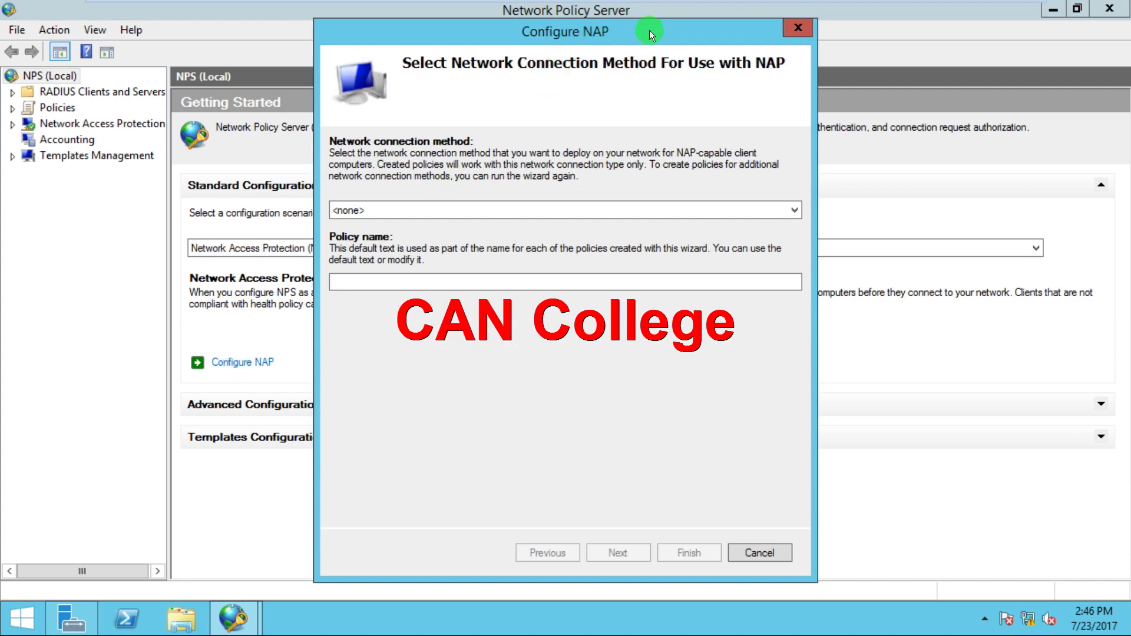
drag(649, 30, 588, 26)
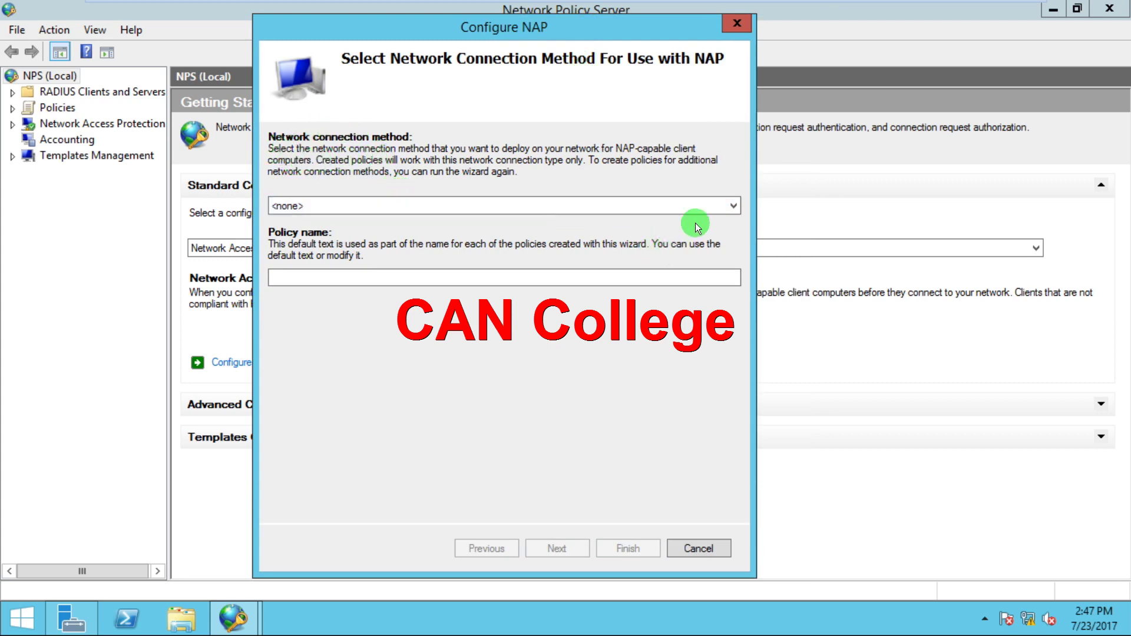
Set the network connection method to Dynamic Host Configuration Protocol (DHCP), name the policy can_it, and continue to the enforcement servers page.
click(733, 204)
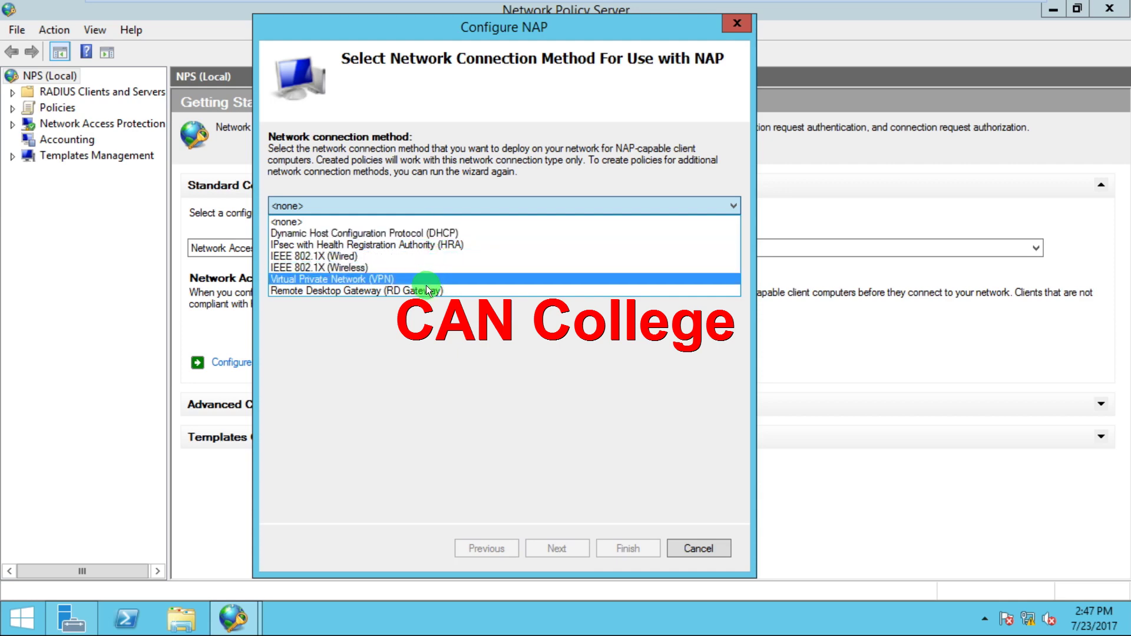
click(426, 233)
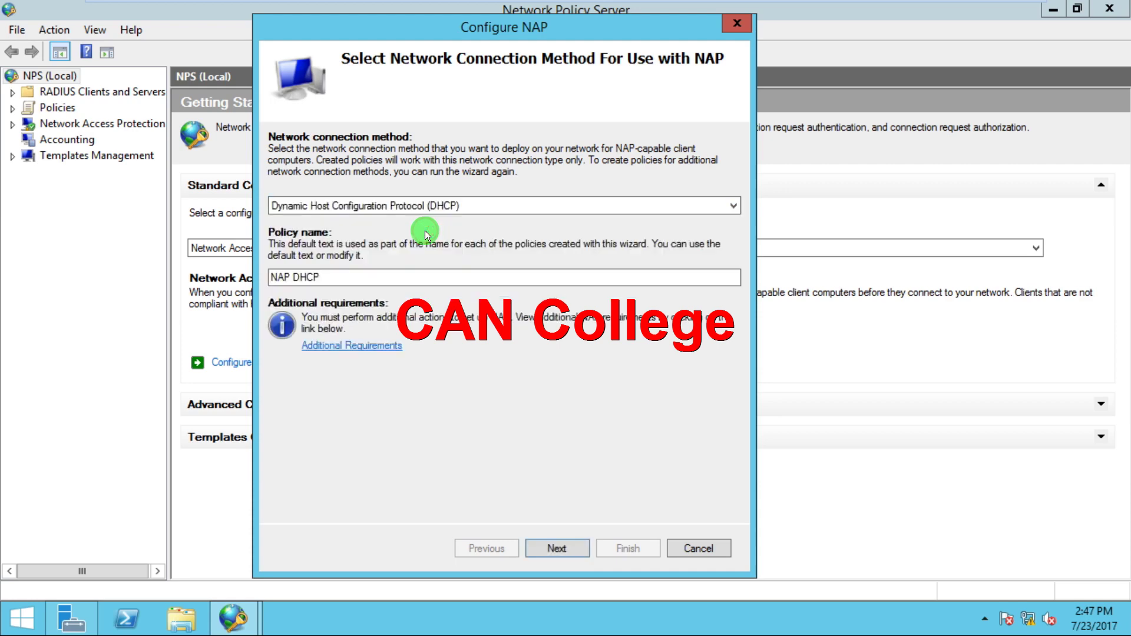
click(355, 278)
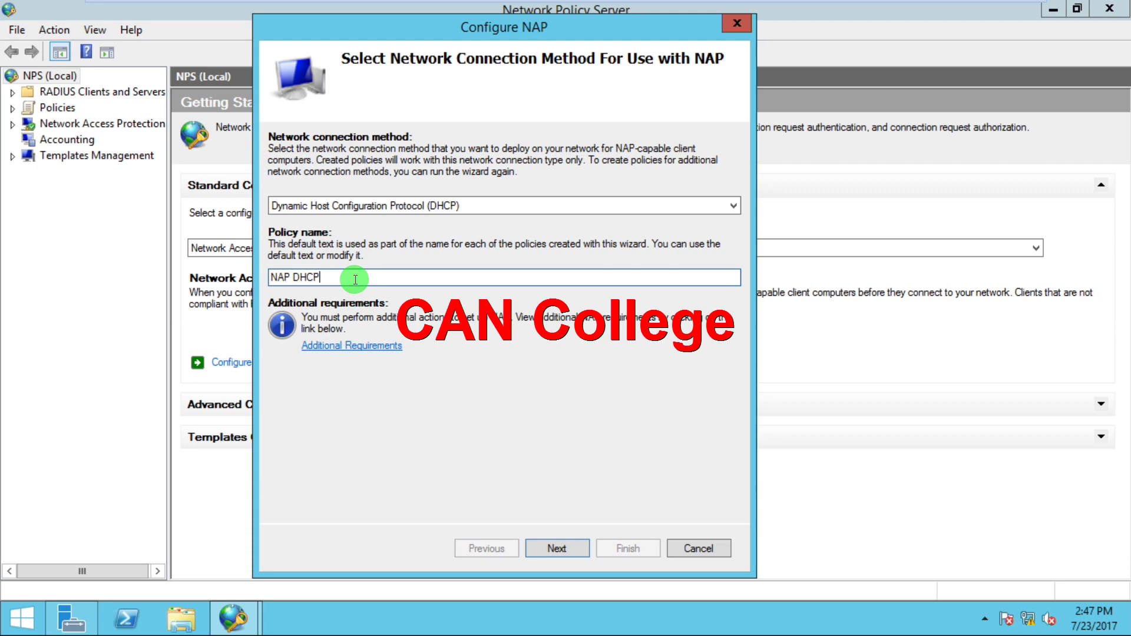
key(BackSpace)
key(BackSpace)
key(BackSpace)
key(BackSpace)
key(BackSpace)
key(BackSpace)
key(BackSpace)
key(BackSpace)
text(can_it)
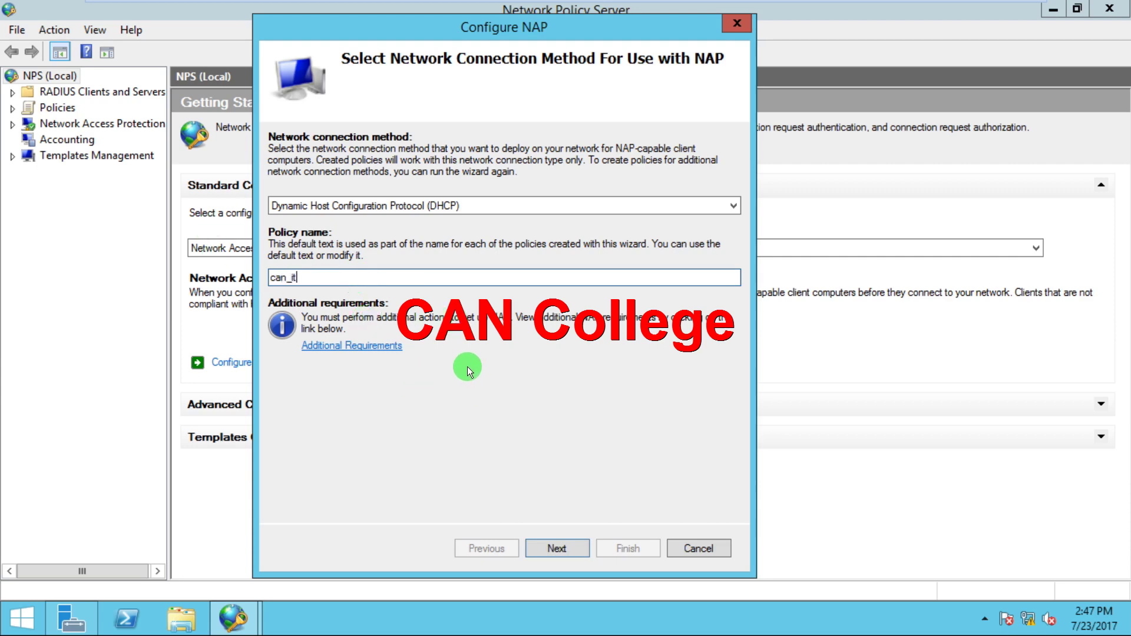
click(558, 548)
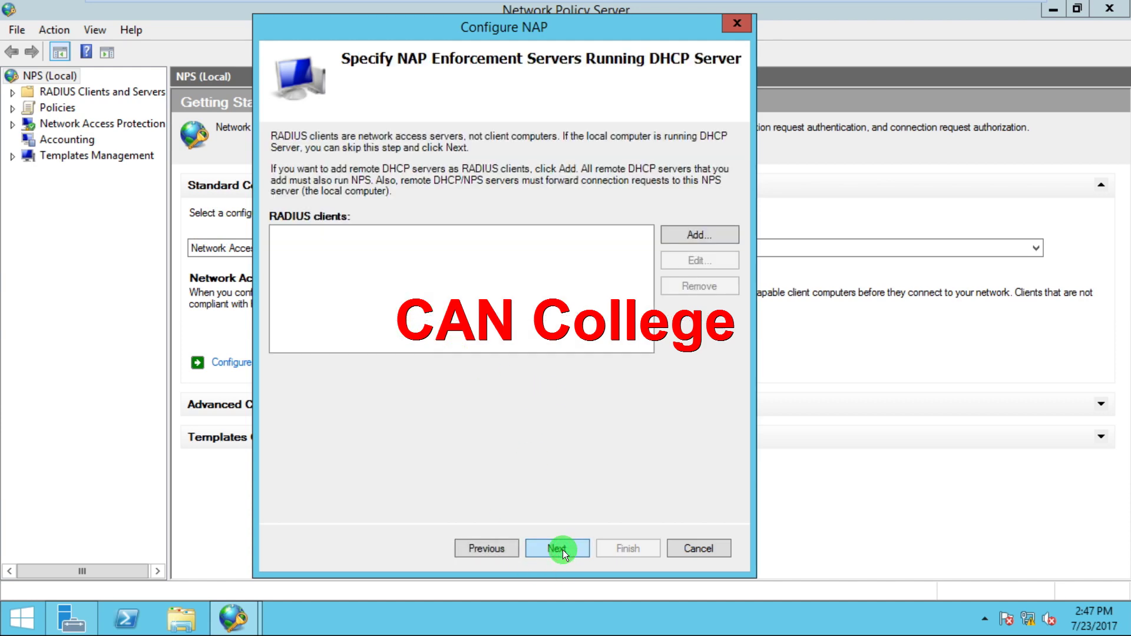
click(480, 549)
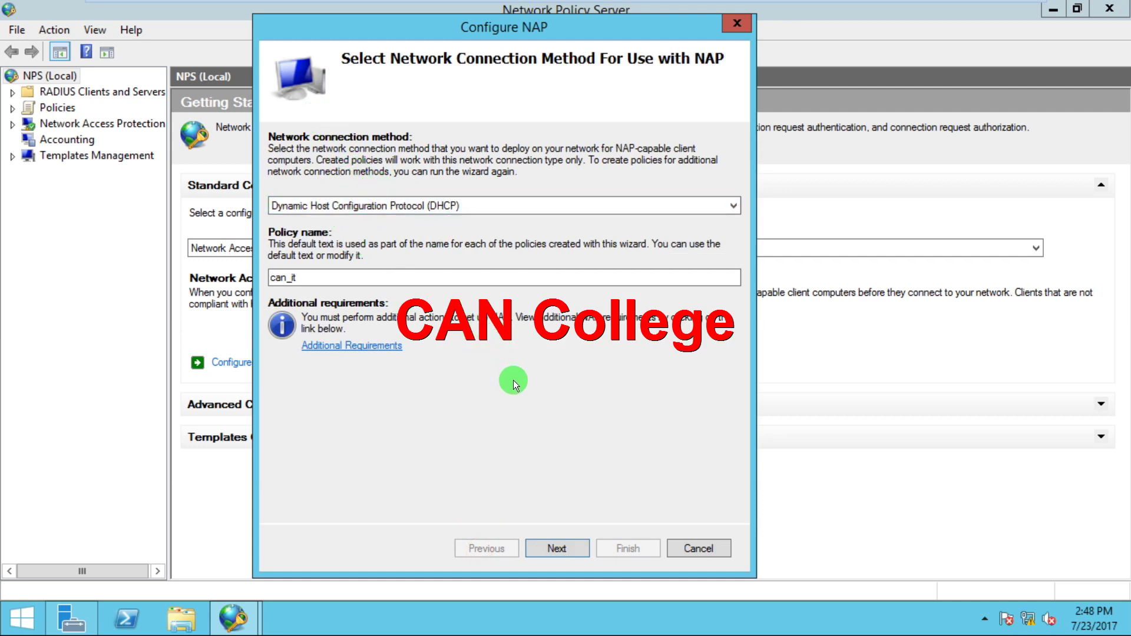
click(559, 547)
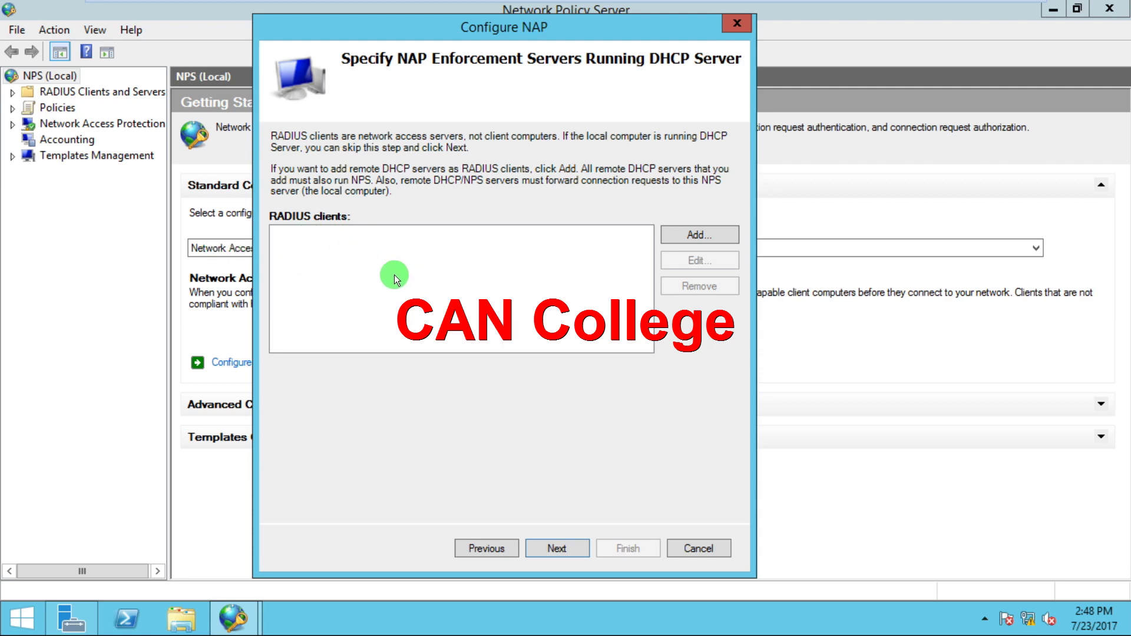
Continue through the wizard without adding any RADIUS clients or DHCP scopes.
click(547, 546)
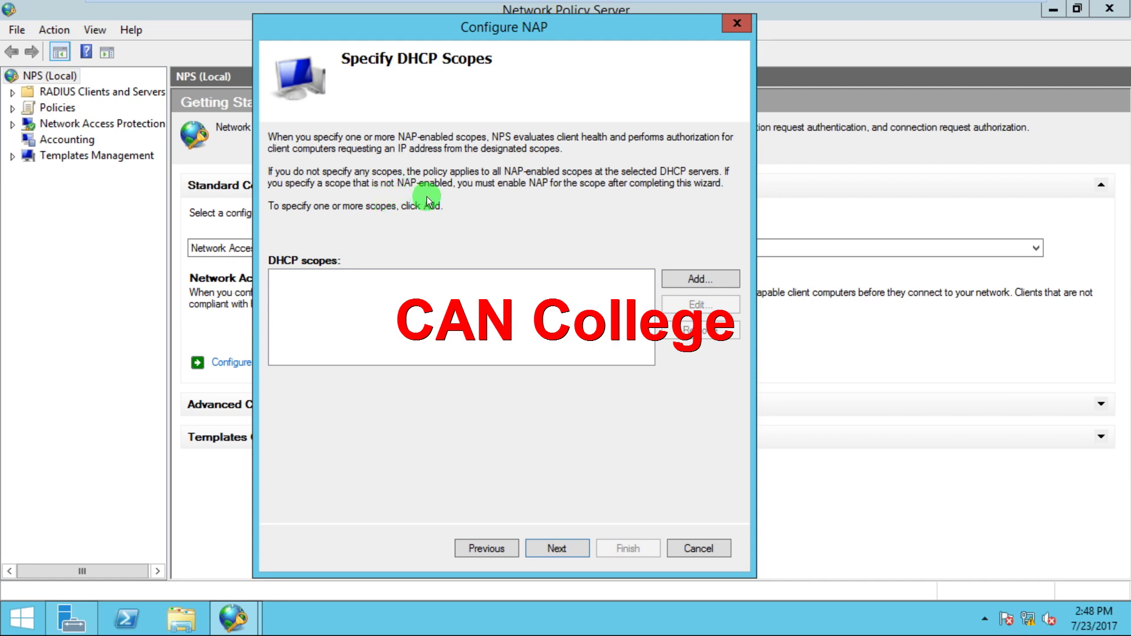
click(681, 283)
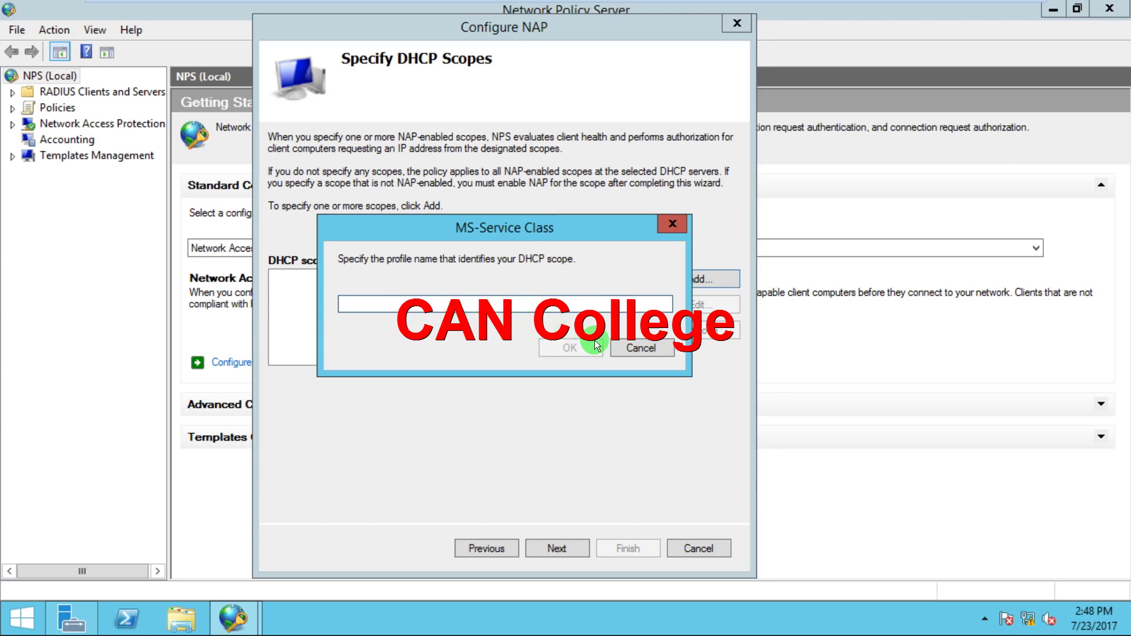
click(632, 348)
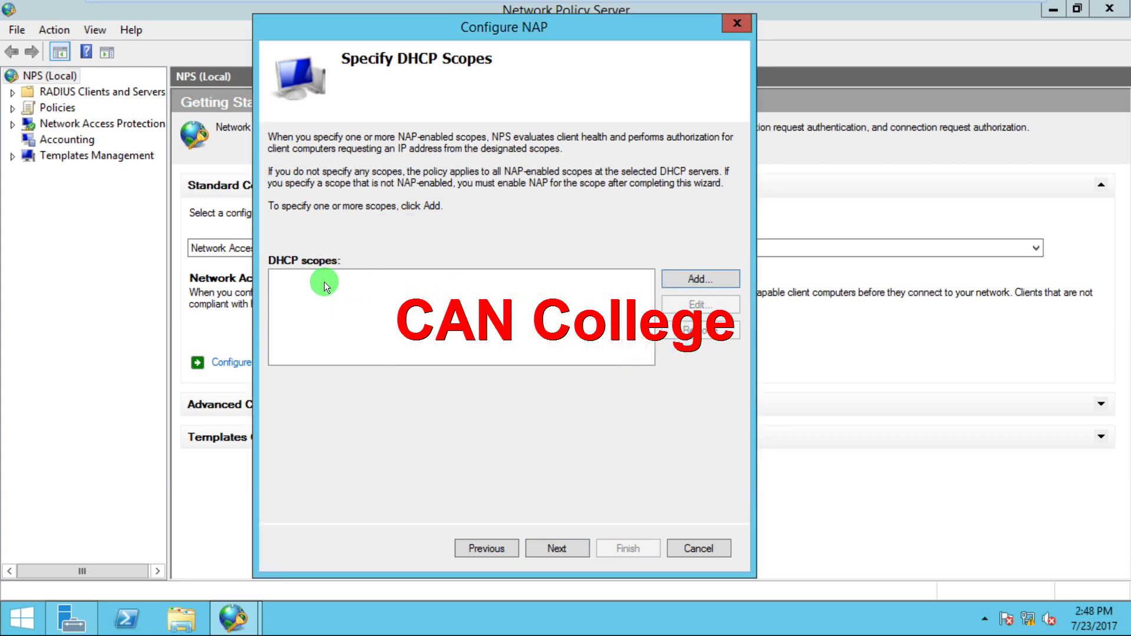
click(559, 548)
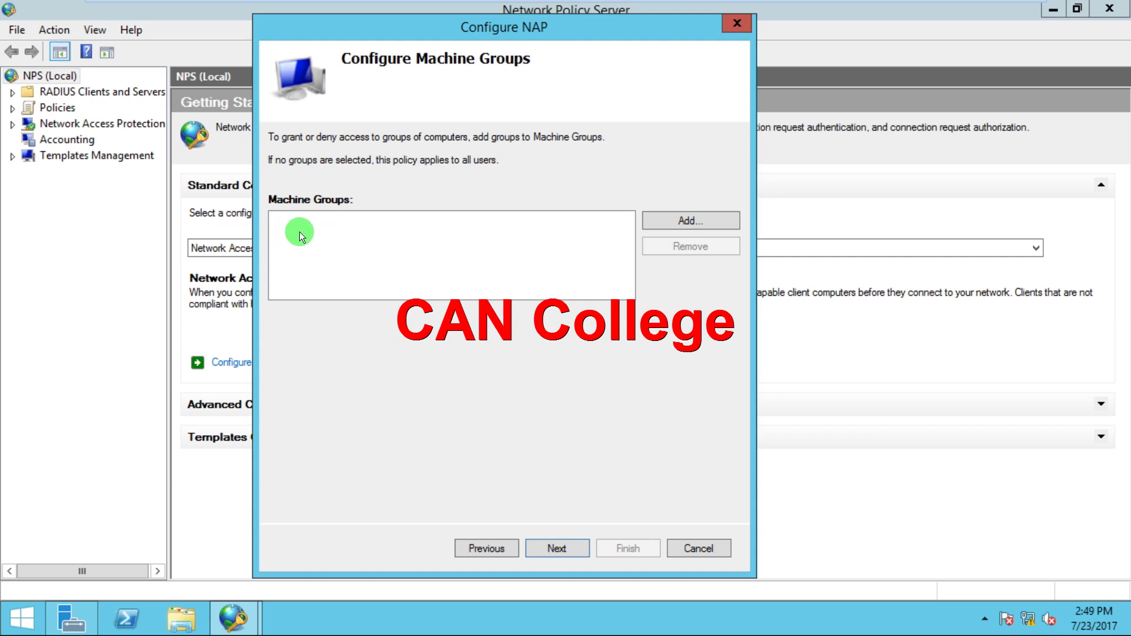
List the can.online groups available as machine groups and close the group selection without adding any.
click(703, 214)
click(297, 246)
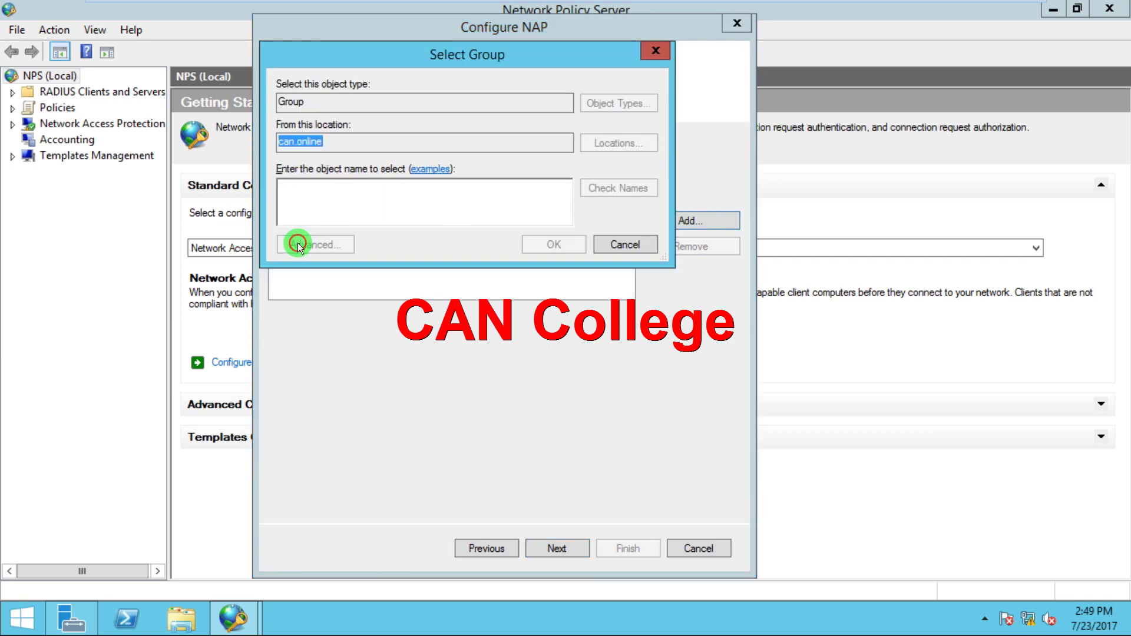
click(677, 248)
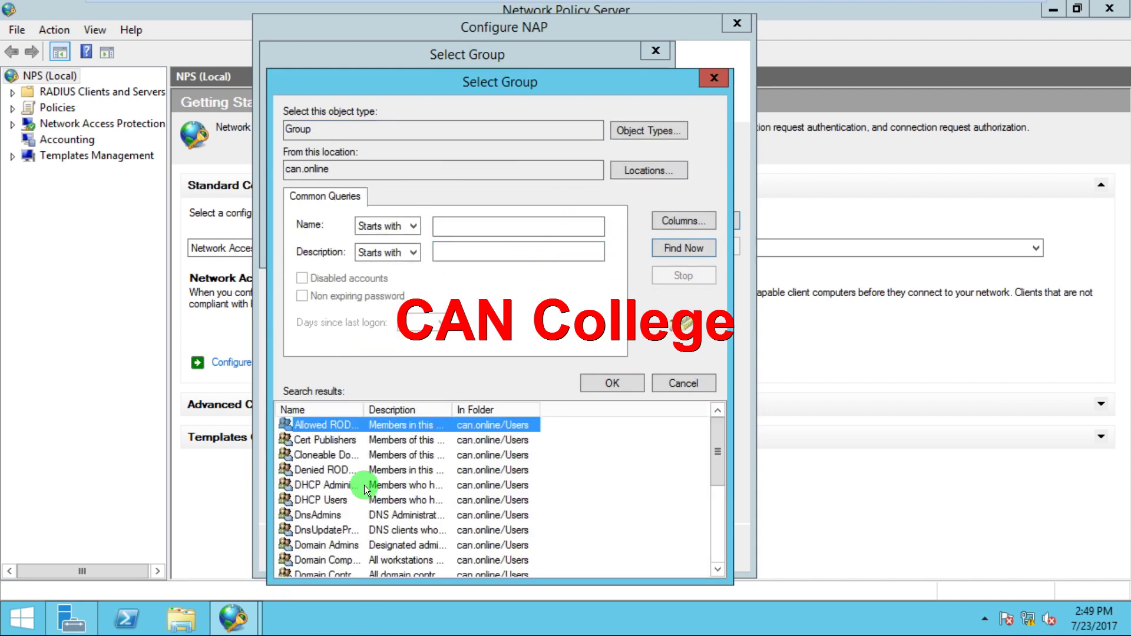
click(703, 78)
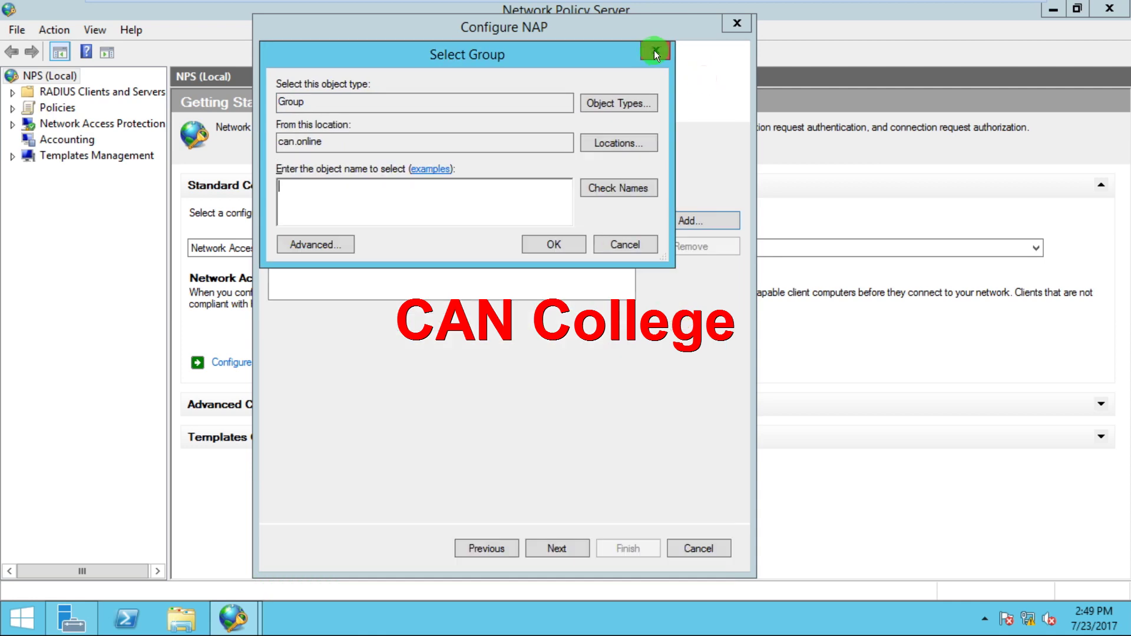
click(655, 50)
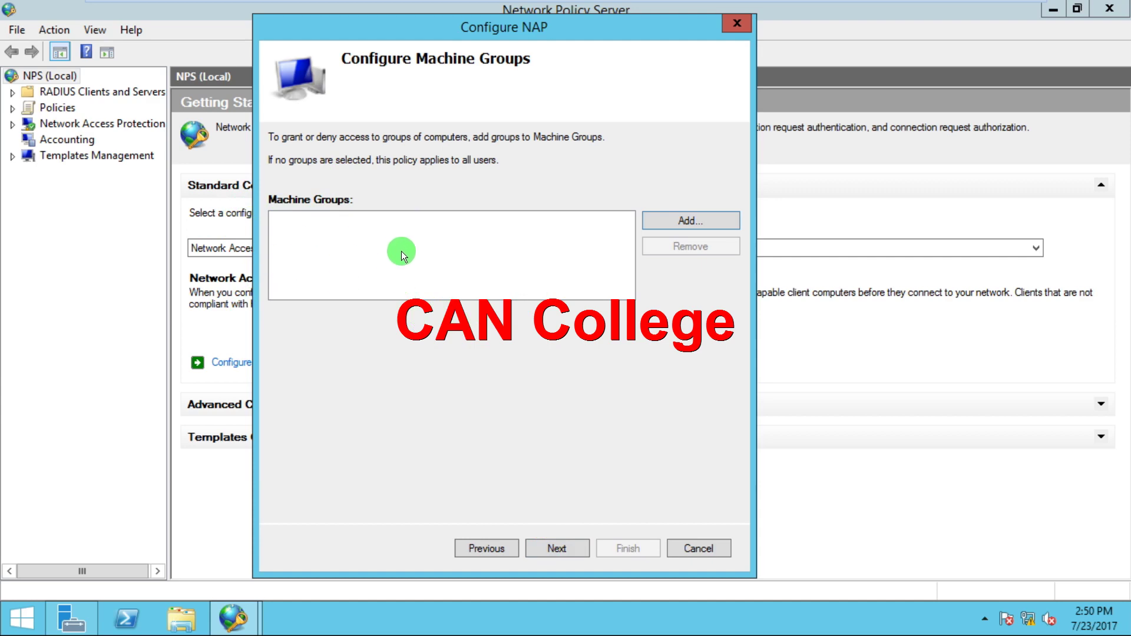
Leave the machine groups empty and start a new remediation server group named "update server".
click(557, 548)
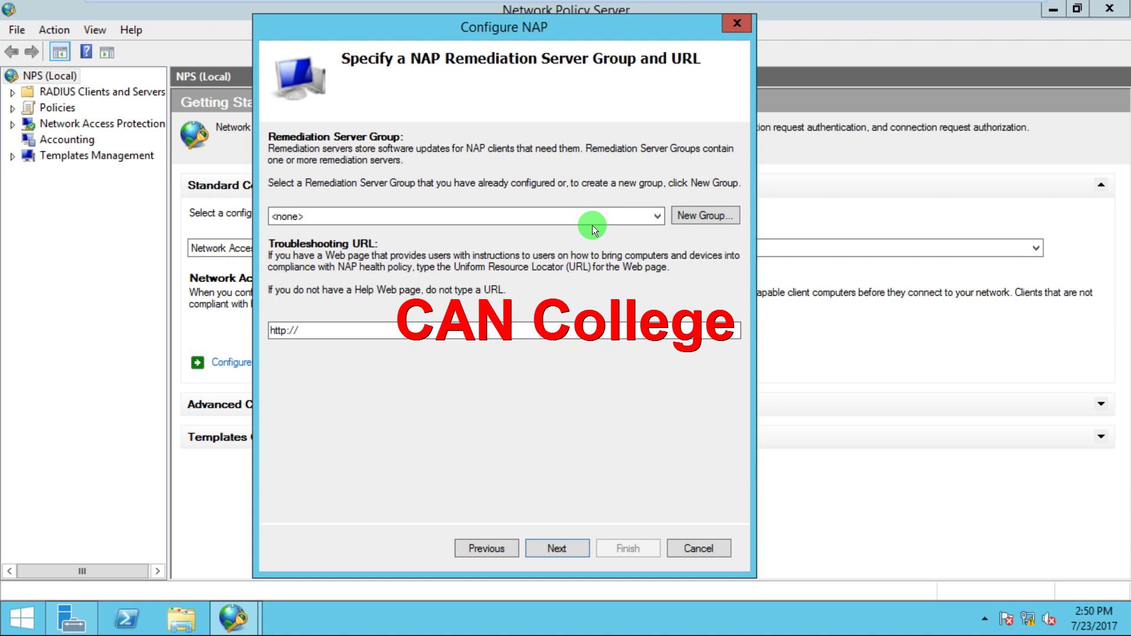
click(703, 217)
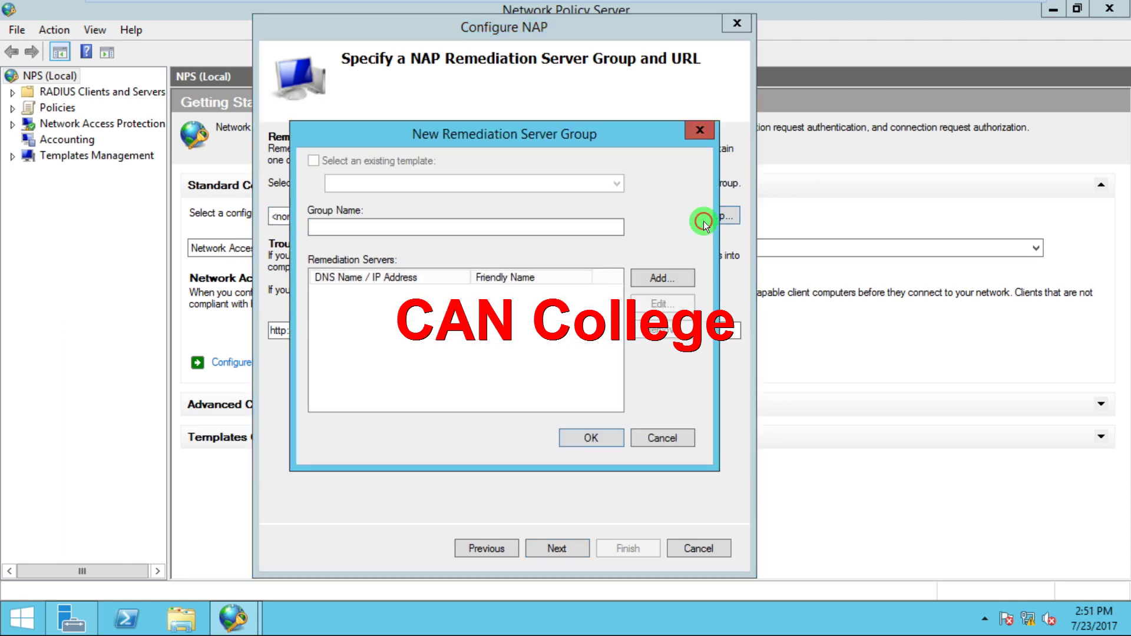
click(443, 234)
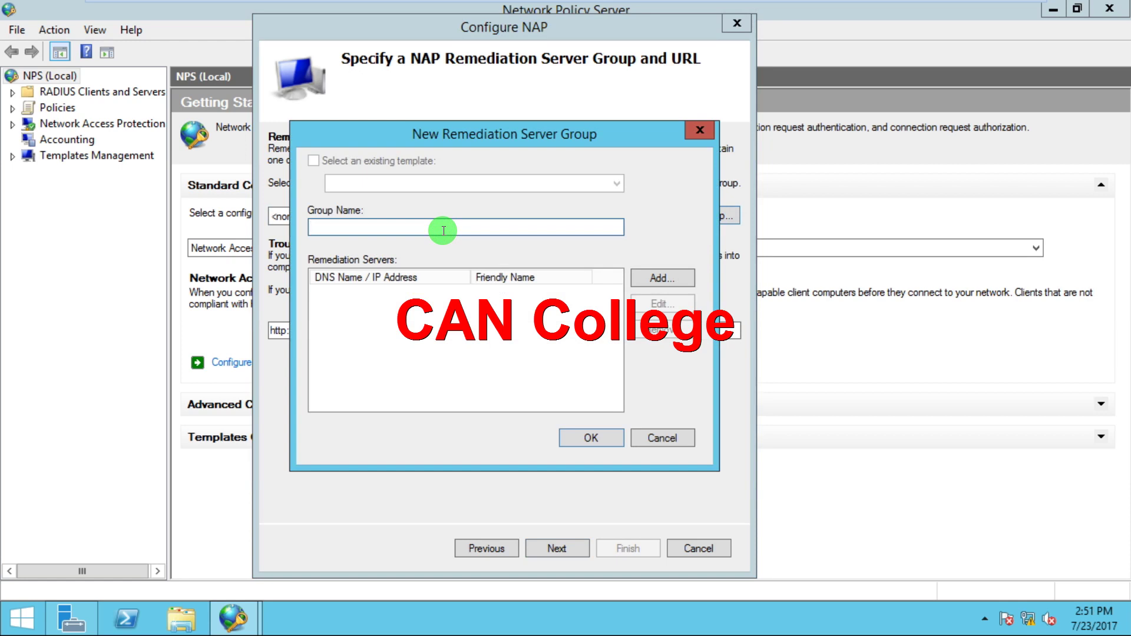
text(update server)
Add a remediation server with friendly name "window update" and resolved address 10.0.0.1, and save the group.
click(651, 279)
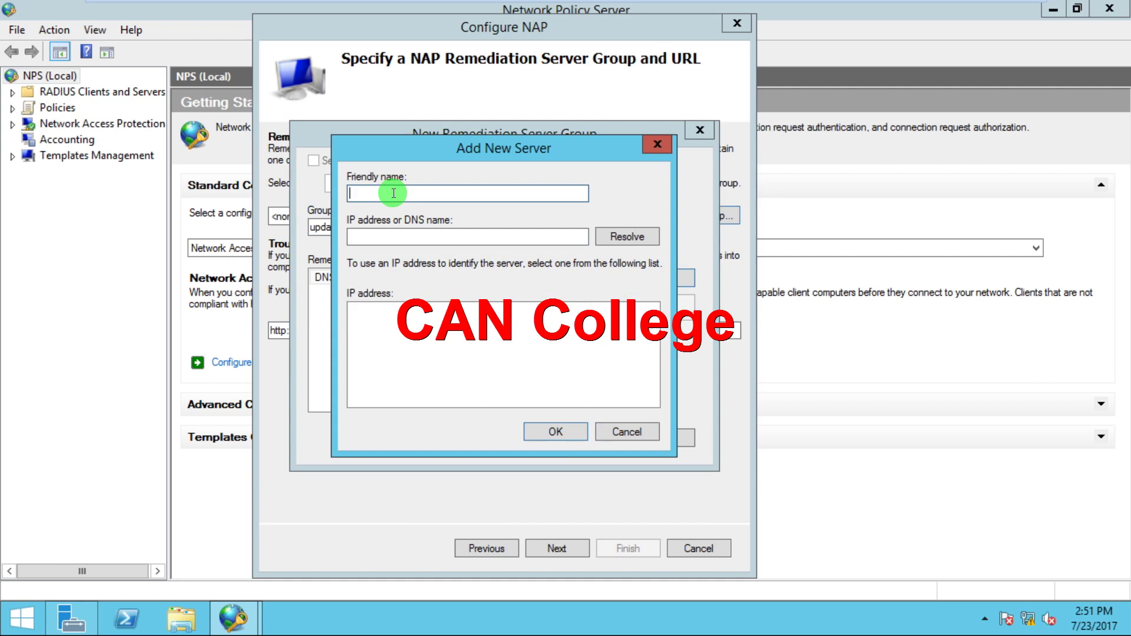
text(w)
key(BackSpace)
text(window update)
click(489, 240)
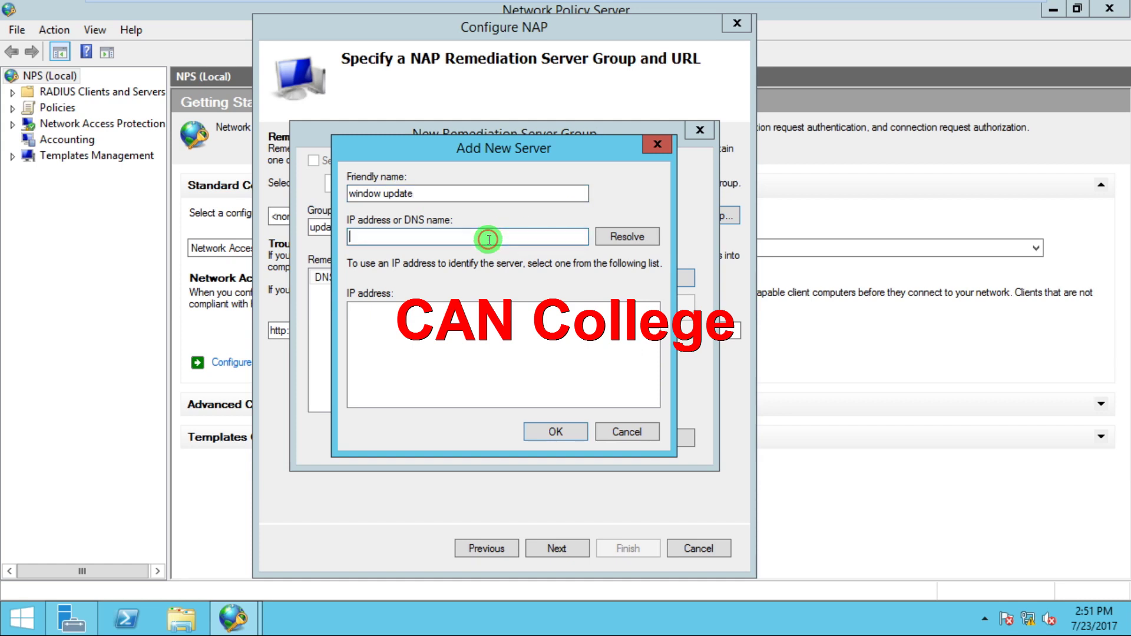
text(10.0.0.1)
click(636, 237)
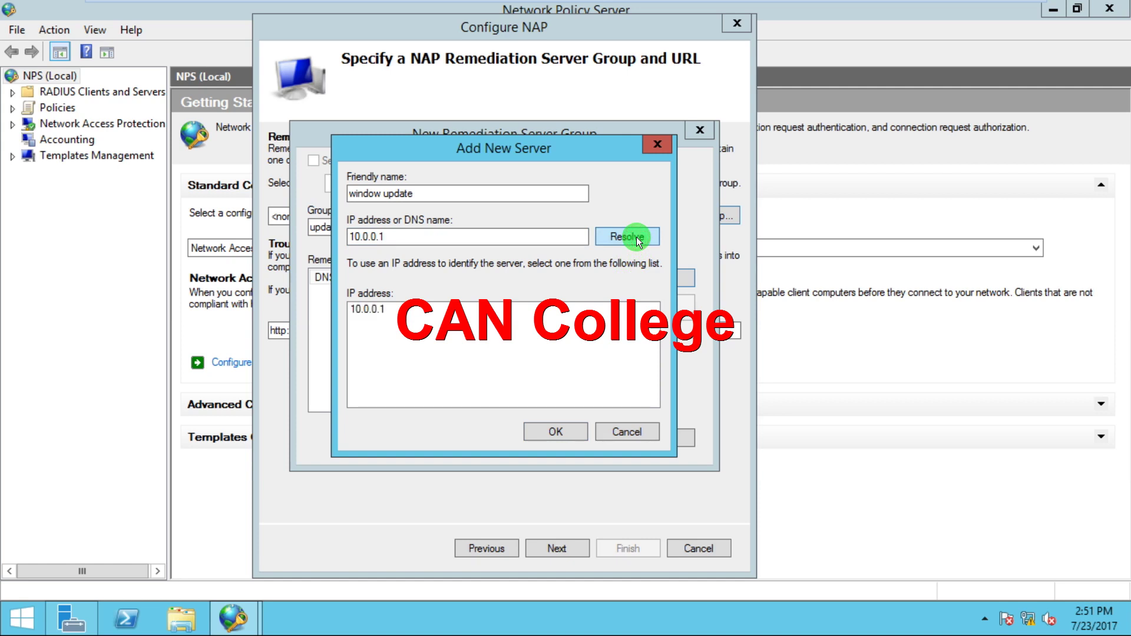
click(547, 432)
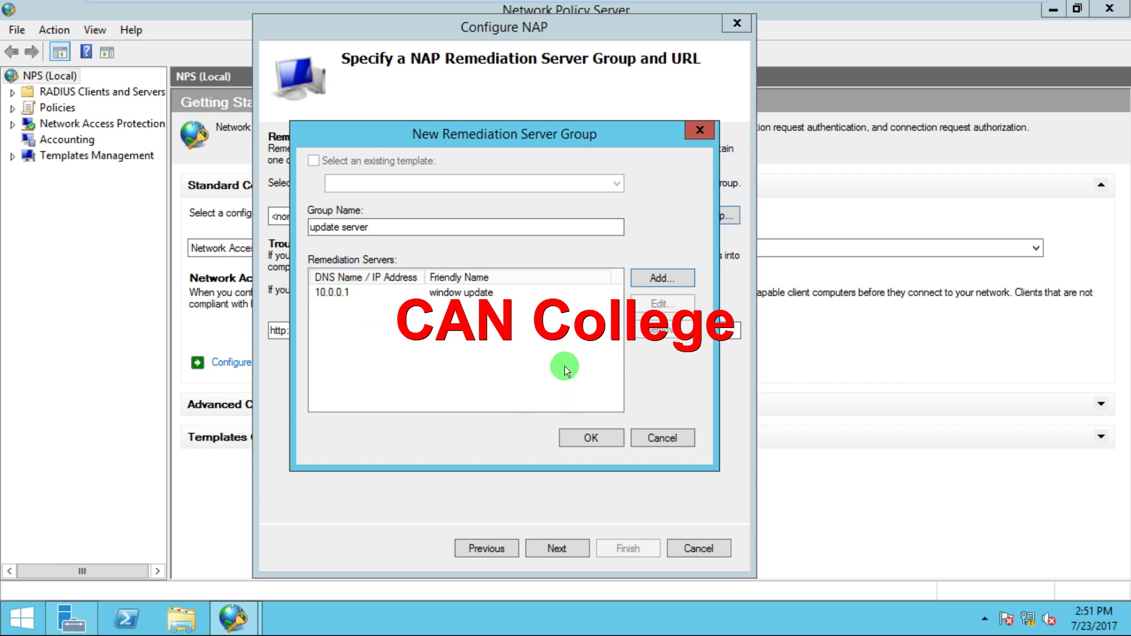
click(591, 436)
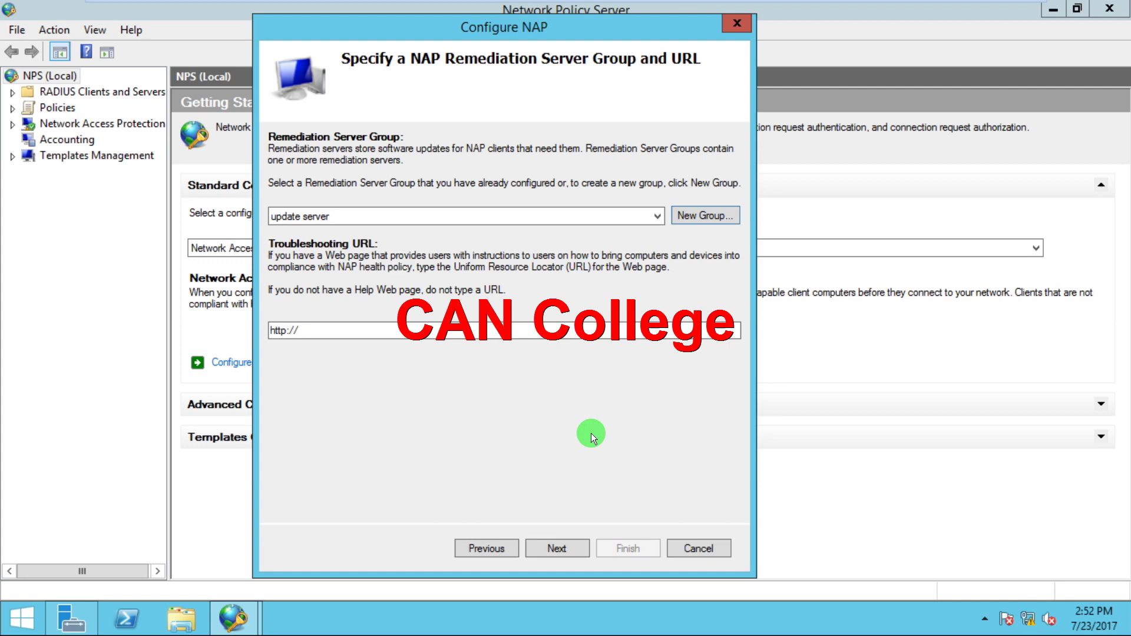
click(437, 327)
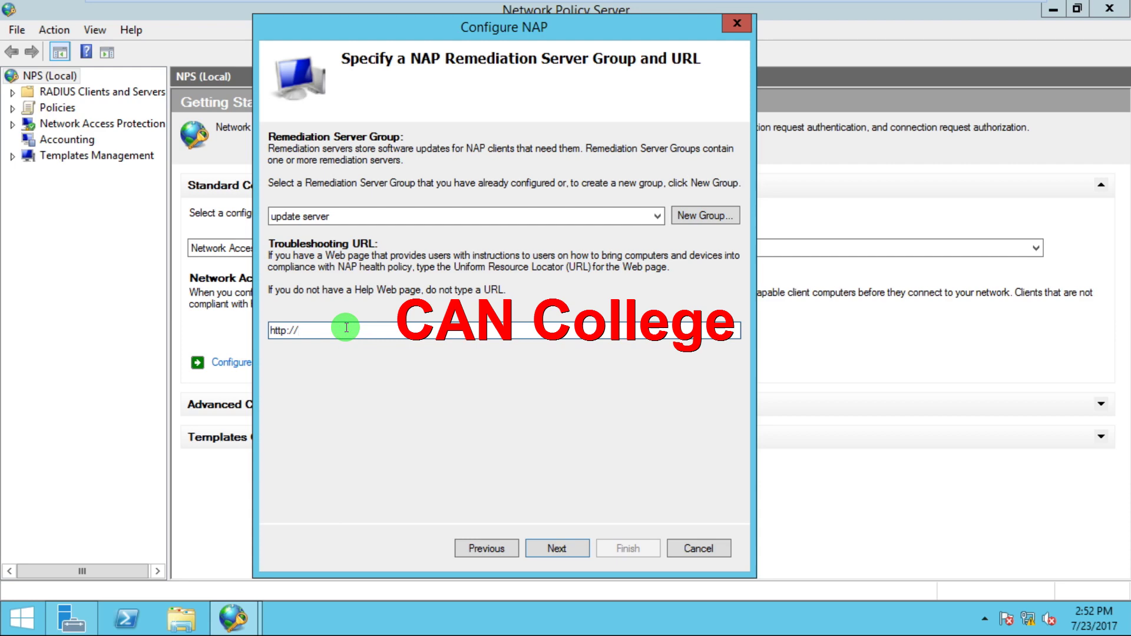
text(www.can-institute.com)
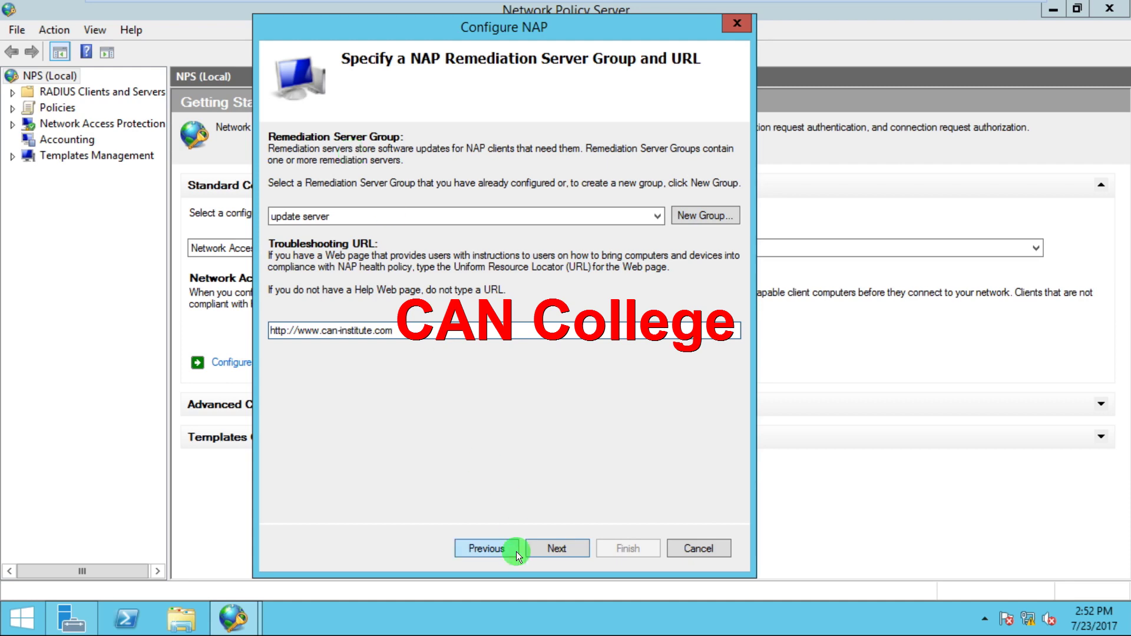
click(549, 543)
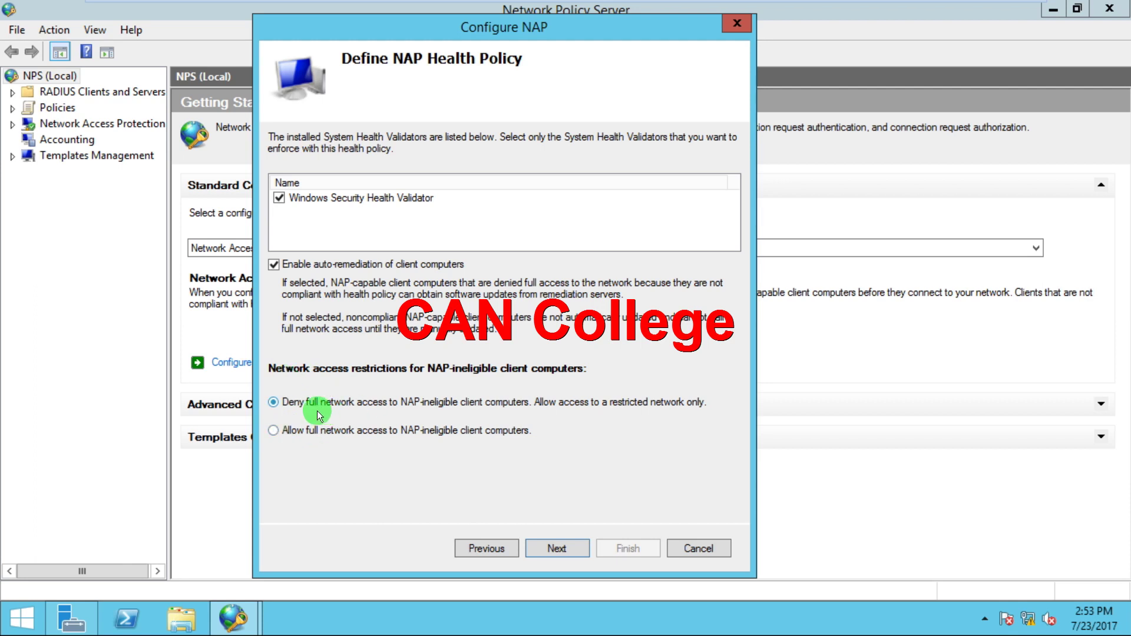
click(558, 548)
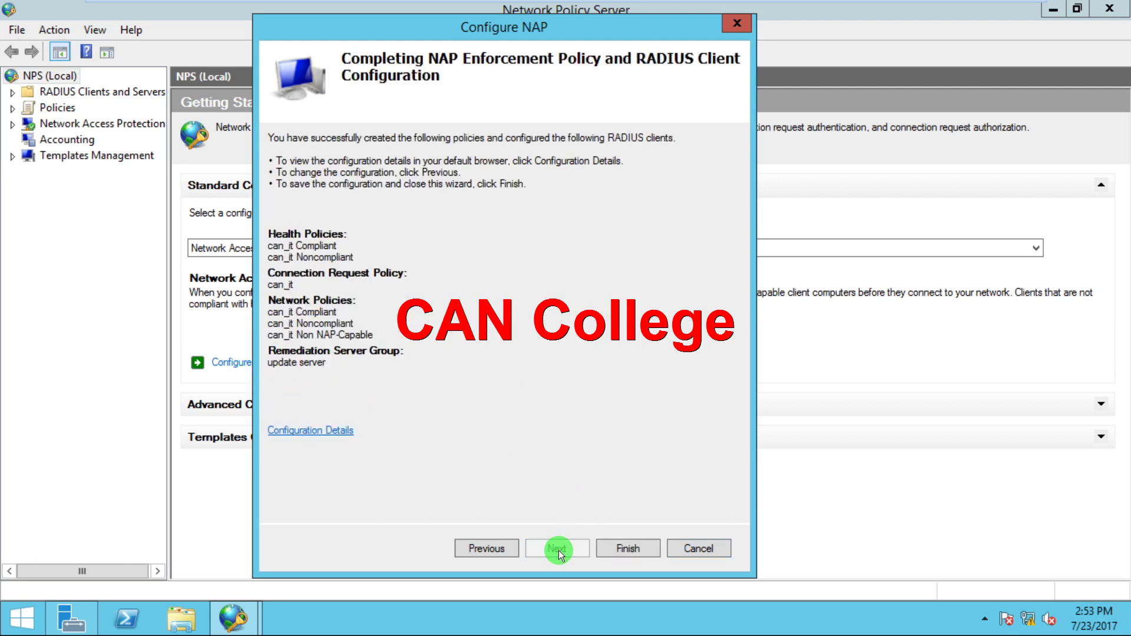
click(627, 548)
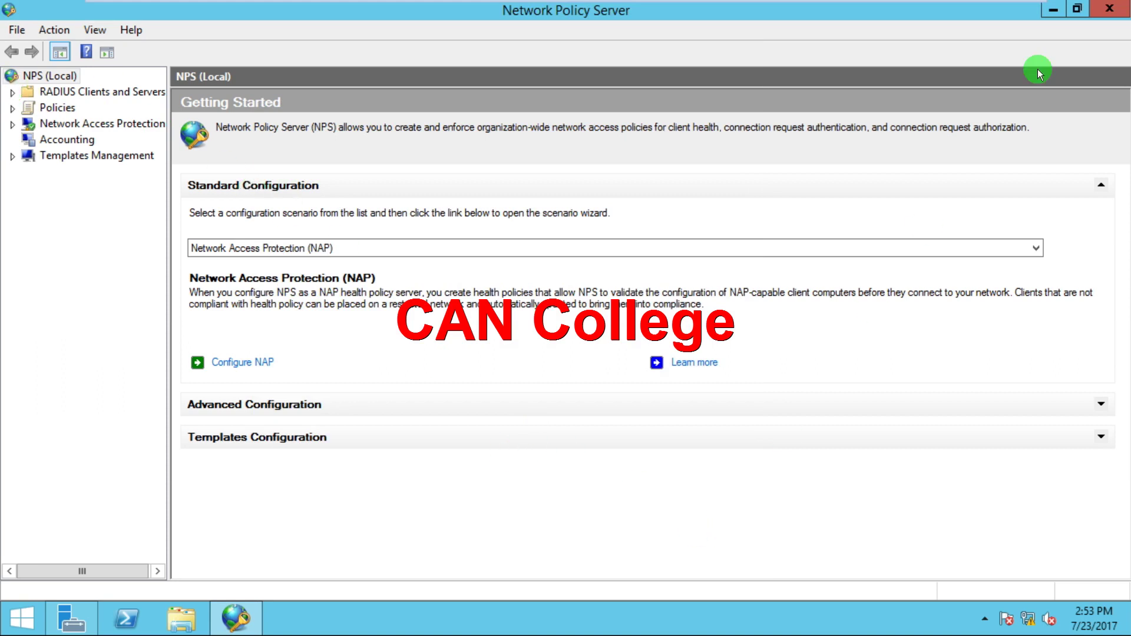
Minimize the full-screen virtual machine to return to the host desktop.
mouse_move(1018, 6)
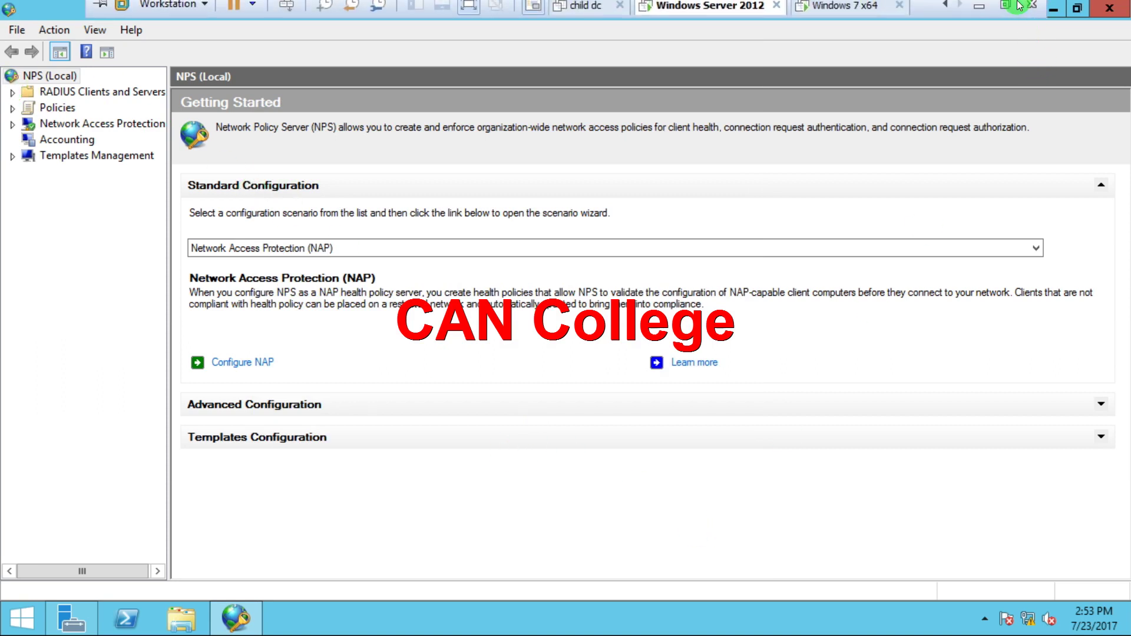
click(980, 13)
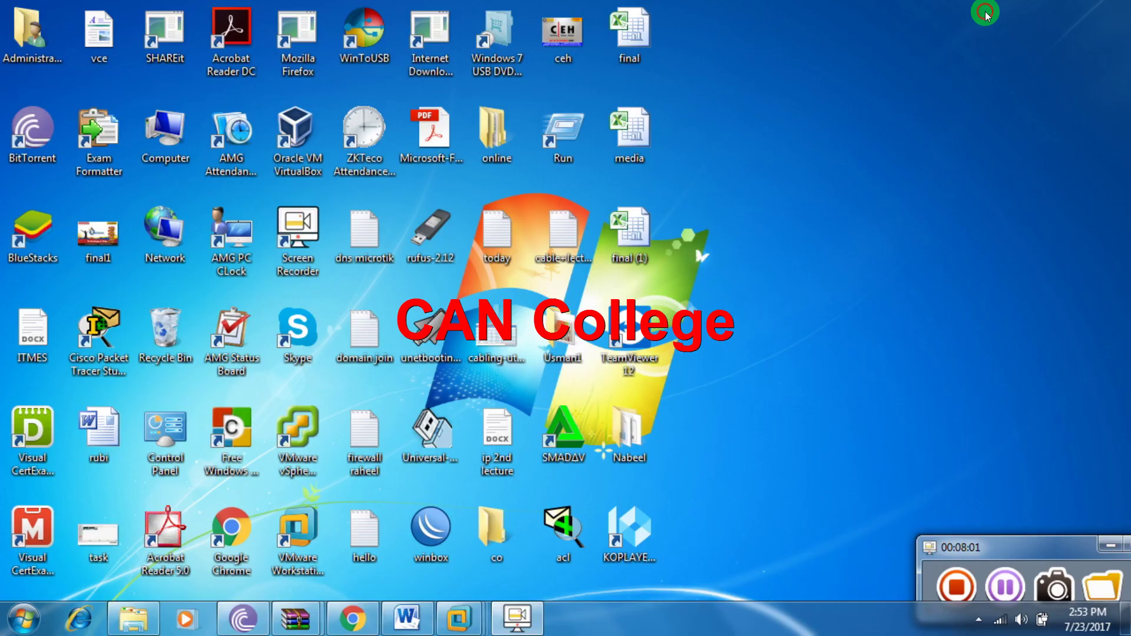